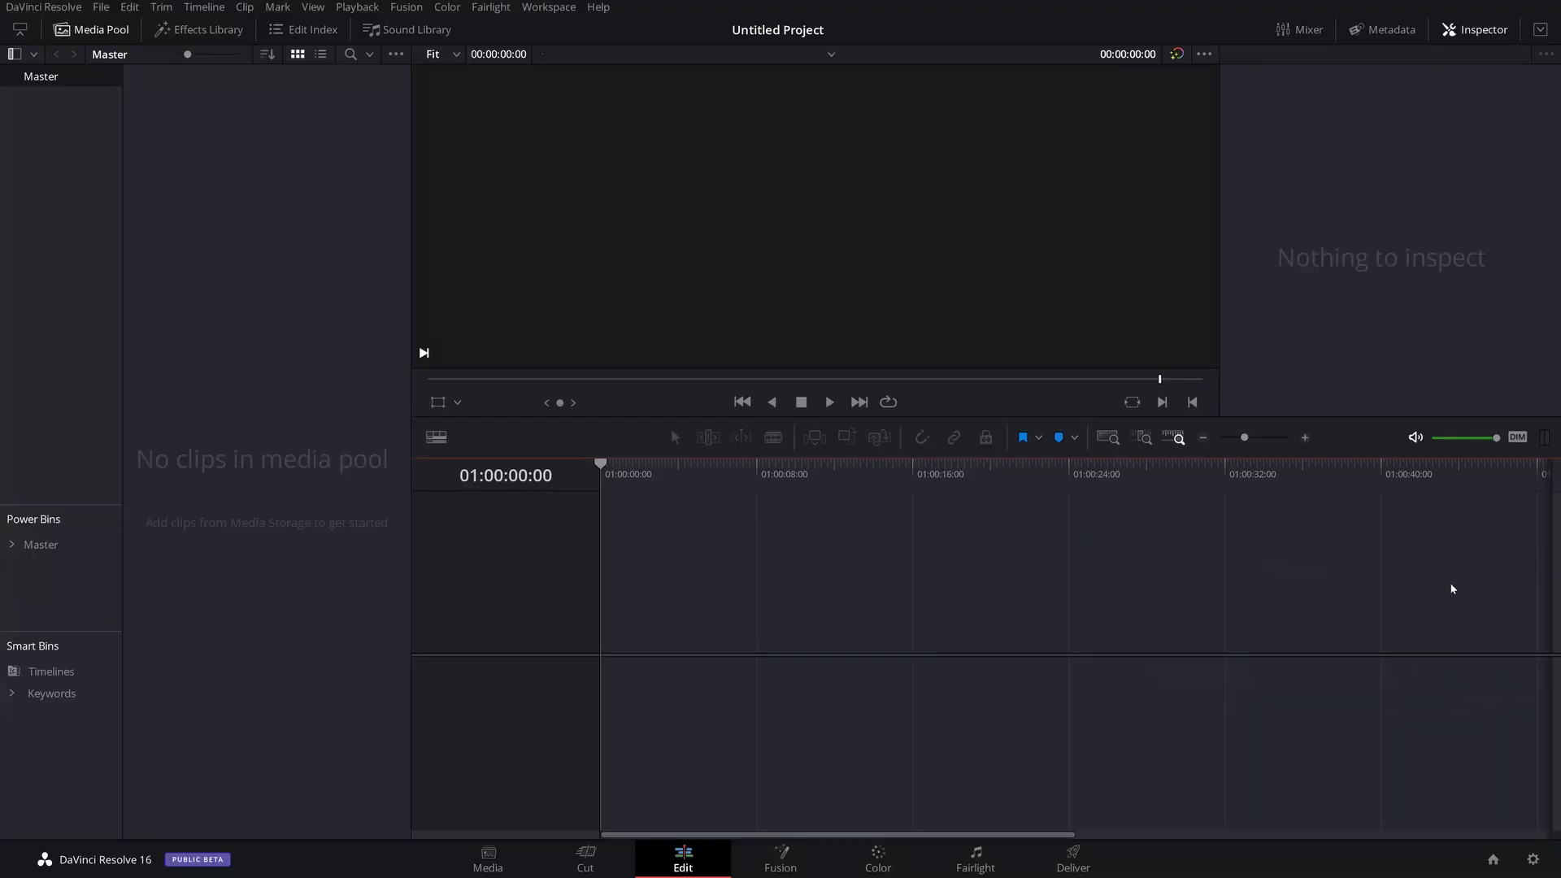
- Open Untitled Project's settings and scroll Master Settings down to the DNxHR HQX cache and frame interpolation options
left_click(1540, 861)
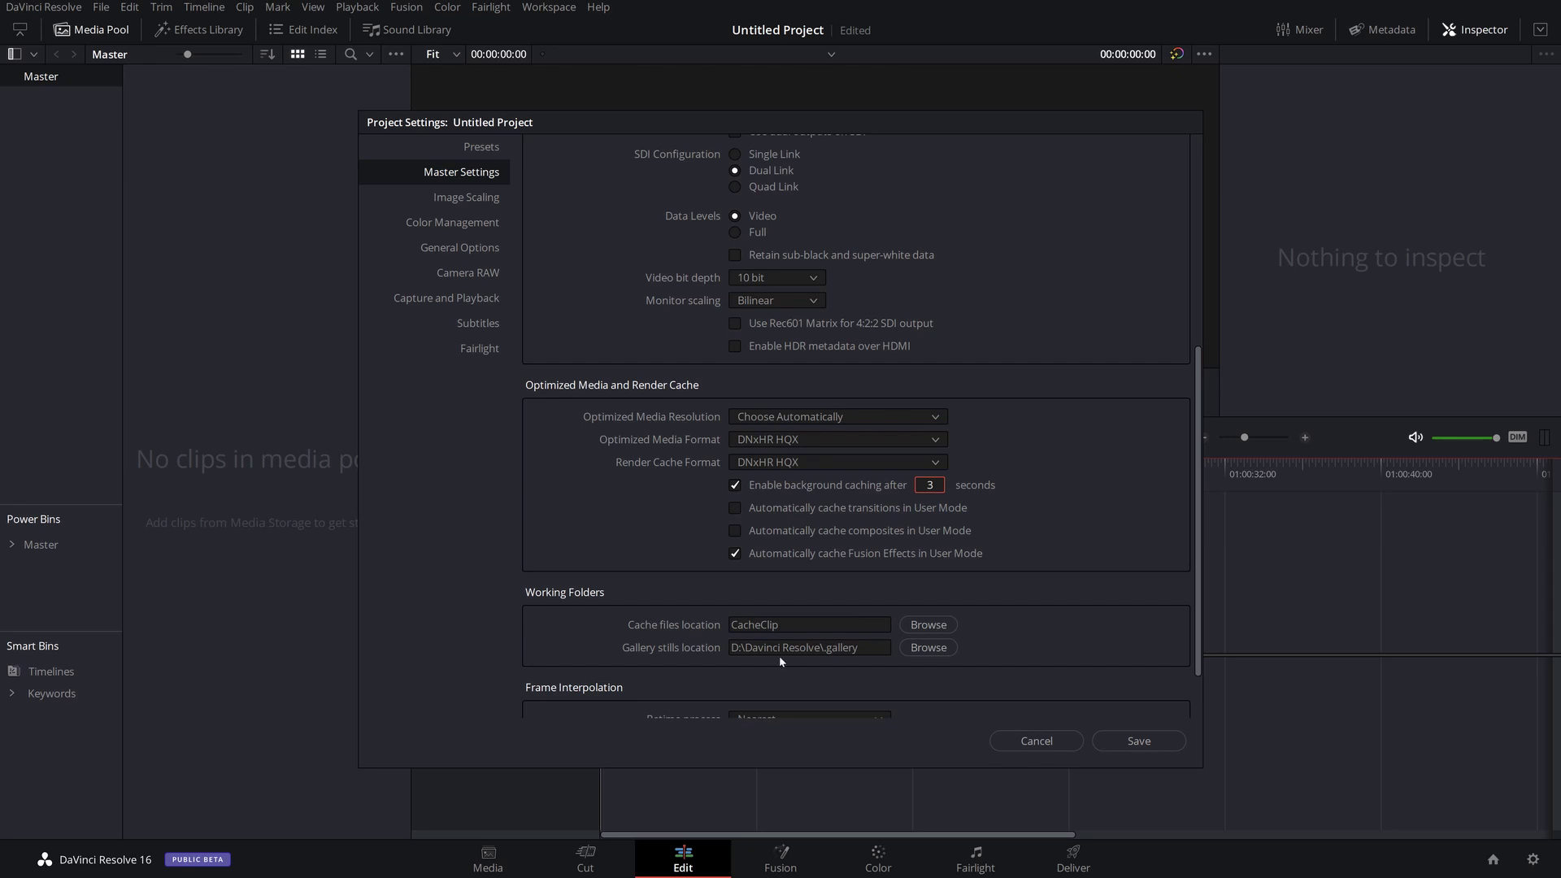
scroll(1072, 640, "down", 2)
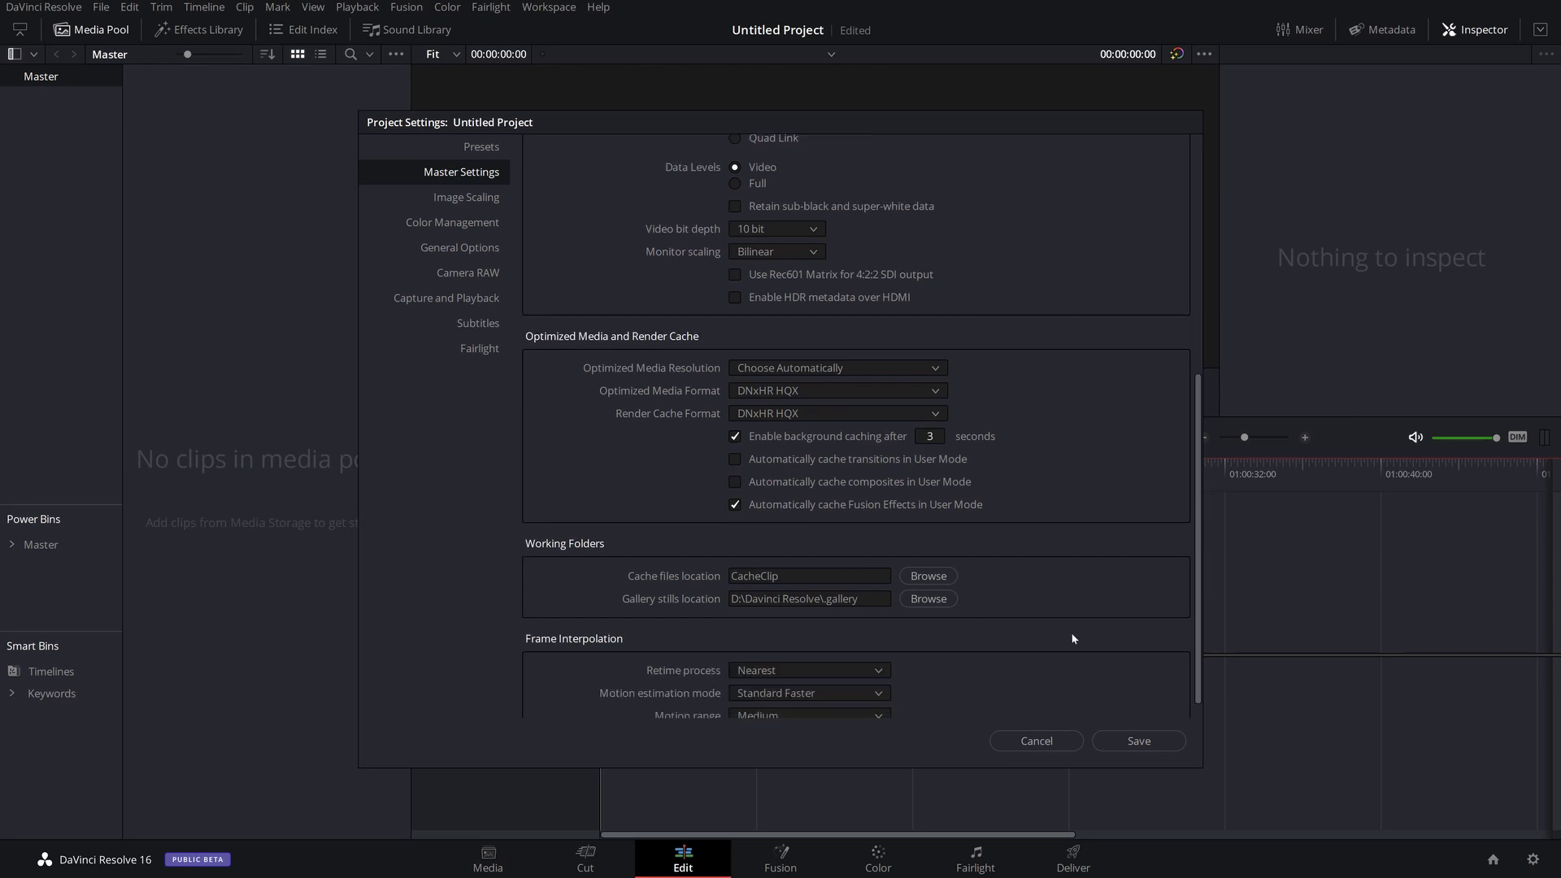
scroll(1070, 637, "down", 1)
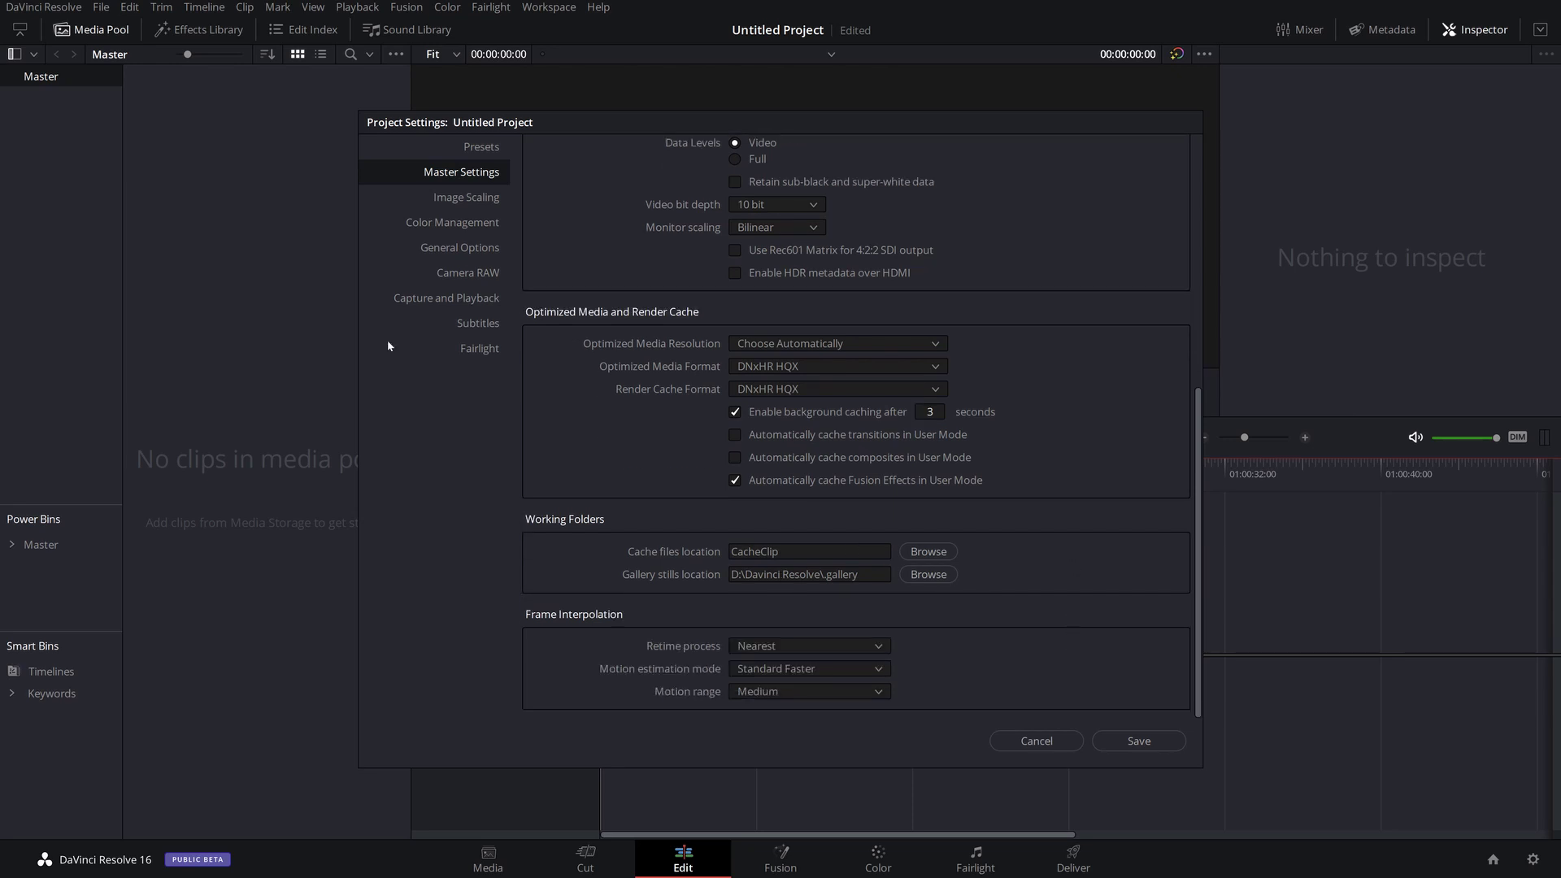
- Browse the Image Scaling, Color Management and General Options pages, ending on Camera RAW with the ARRI Alexa profile
left_click(457, 200)
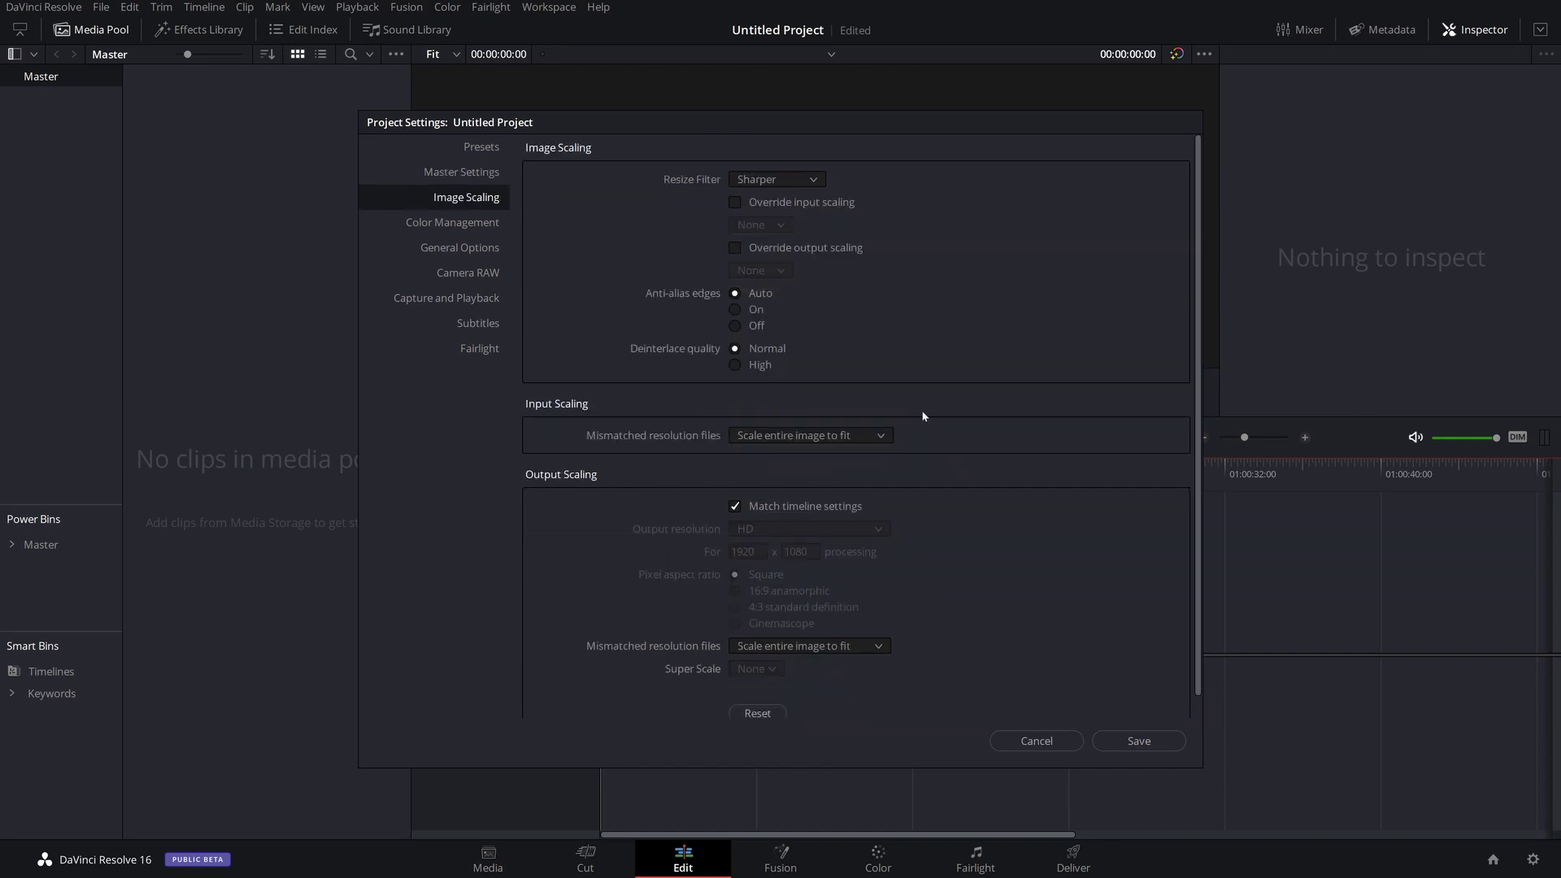
scroll(923, 417, "down", 1)
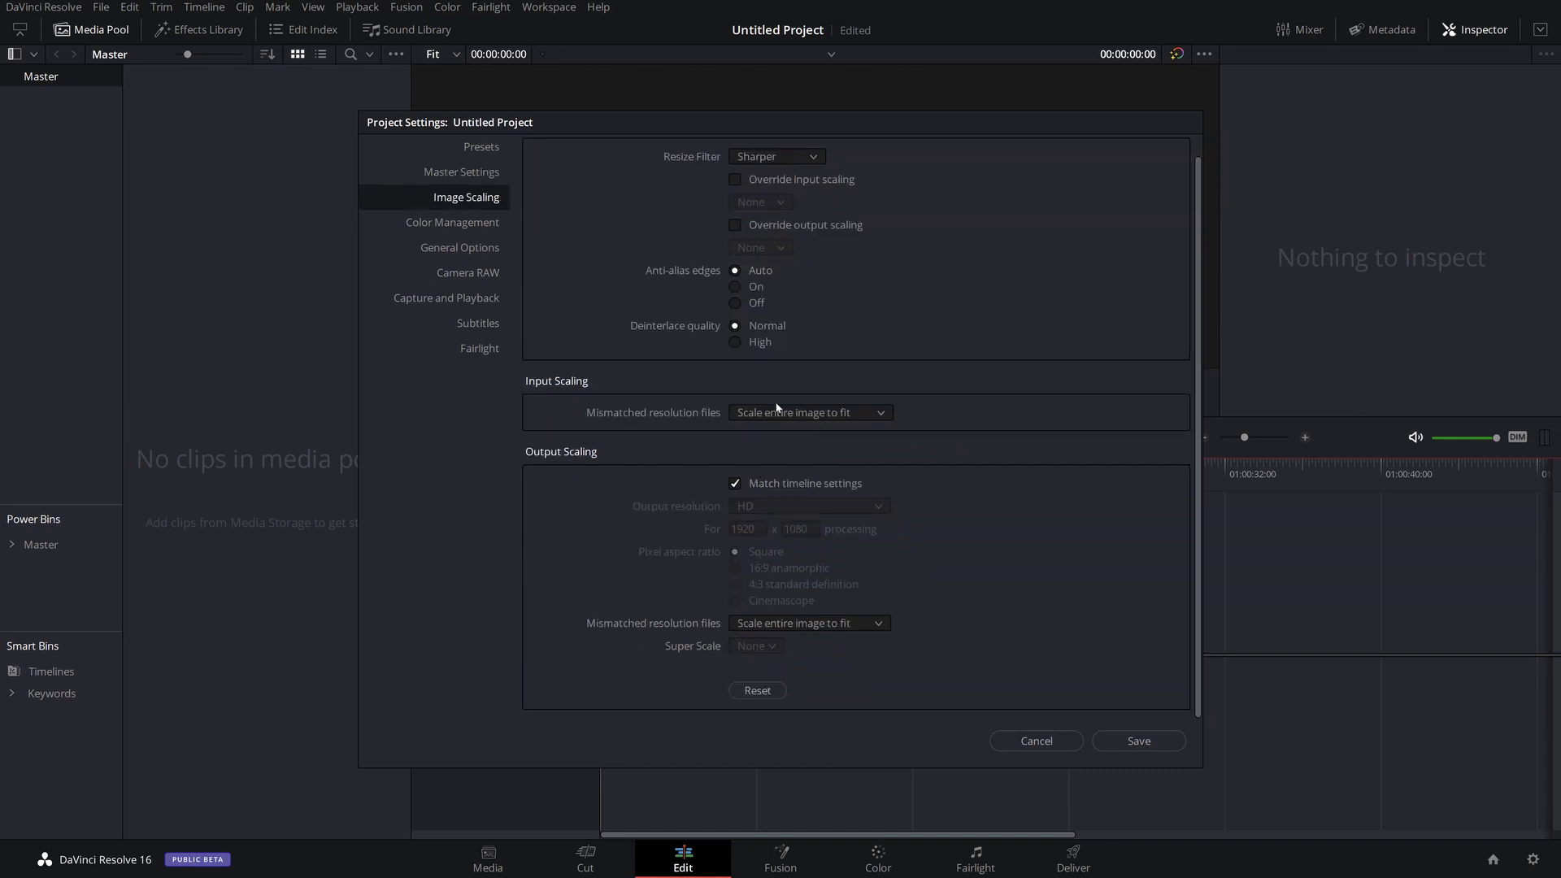
left_click(468, 226)
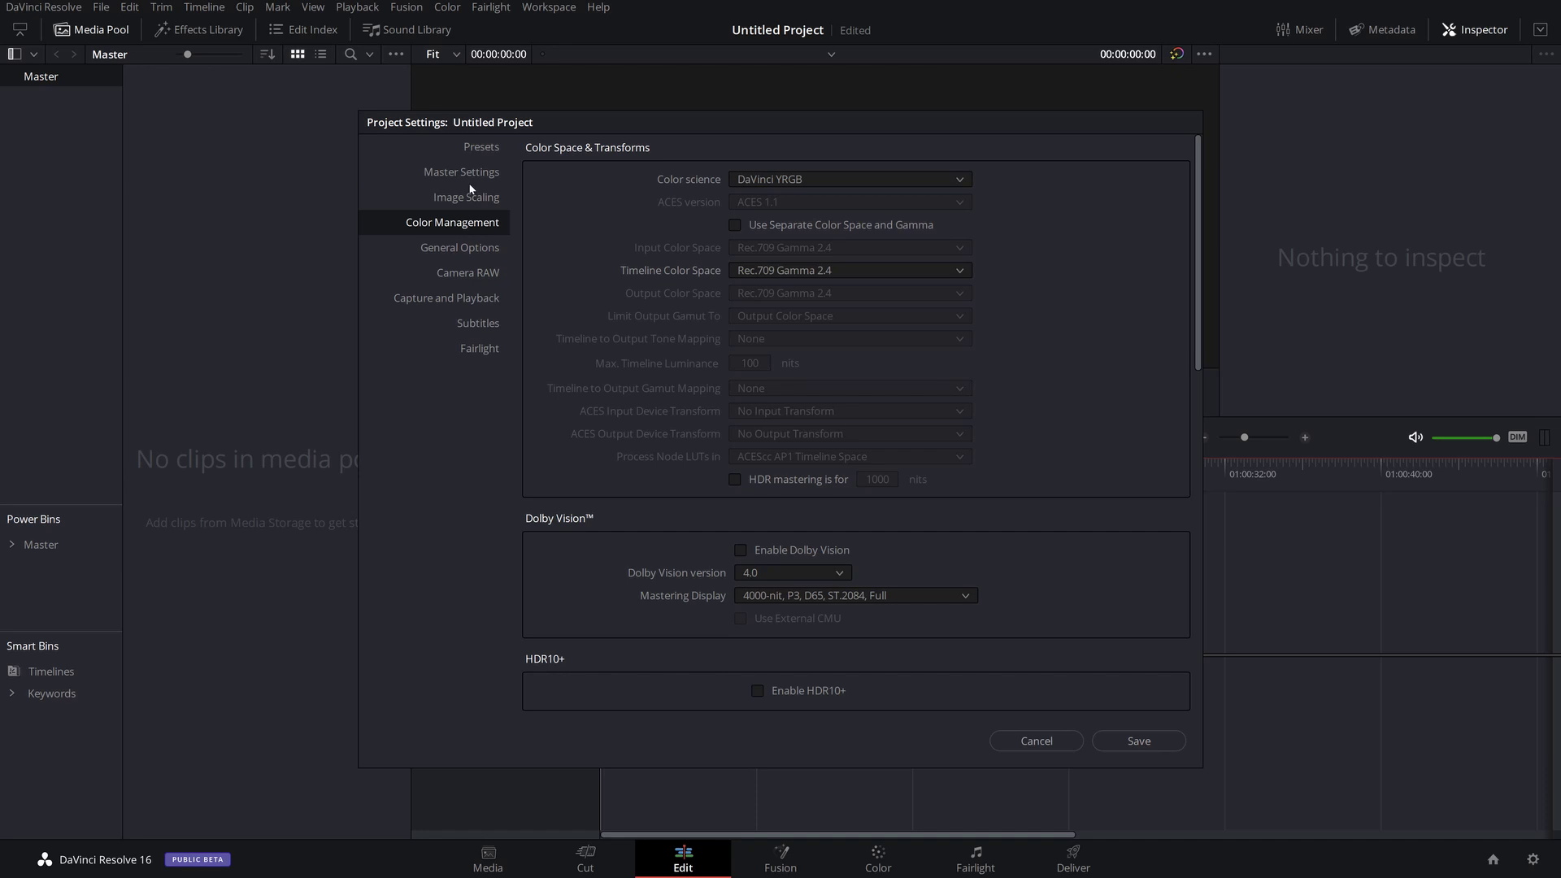
left_click(459, 247)
scroll(1093, 446, "down", 10)
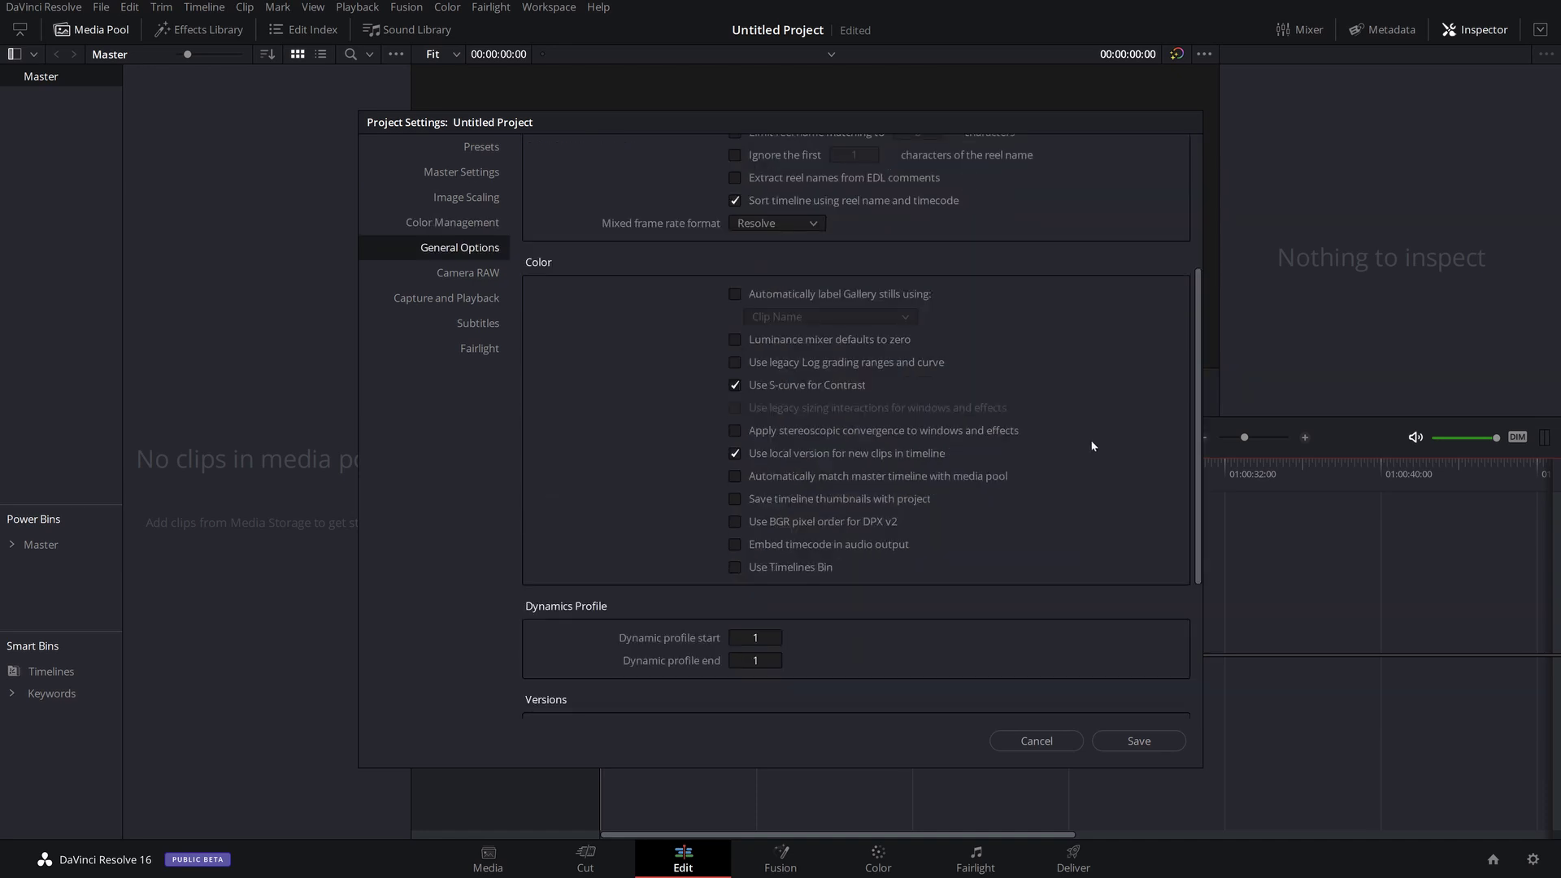
scroll(1093, 445, "down", 3)
scroll(1092, 445, "down", 3)
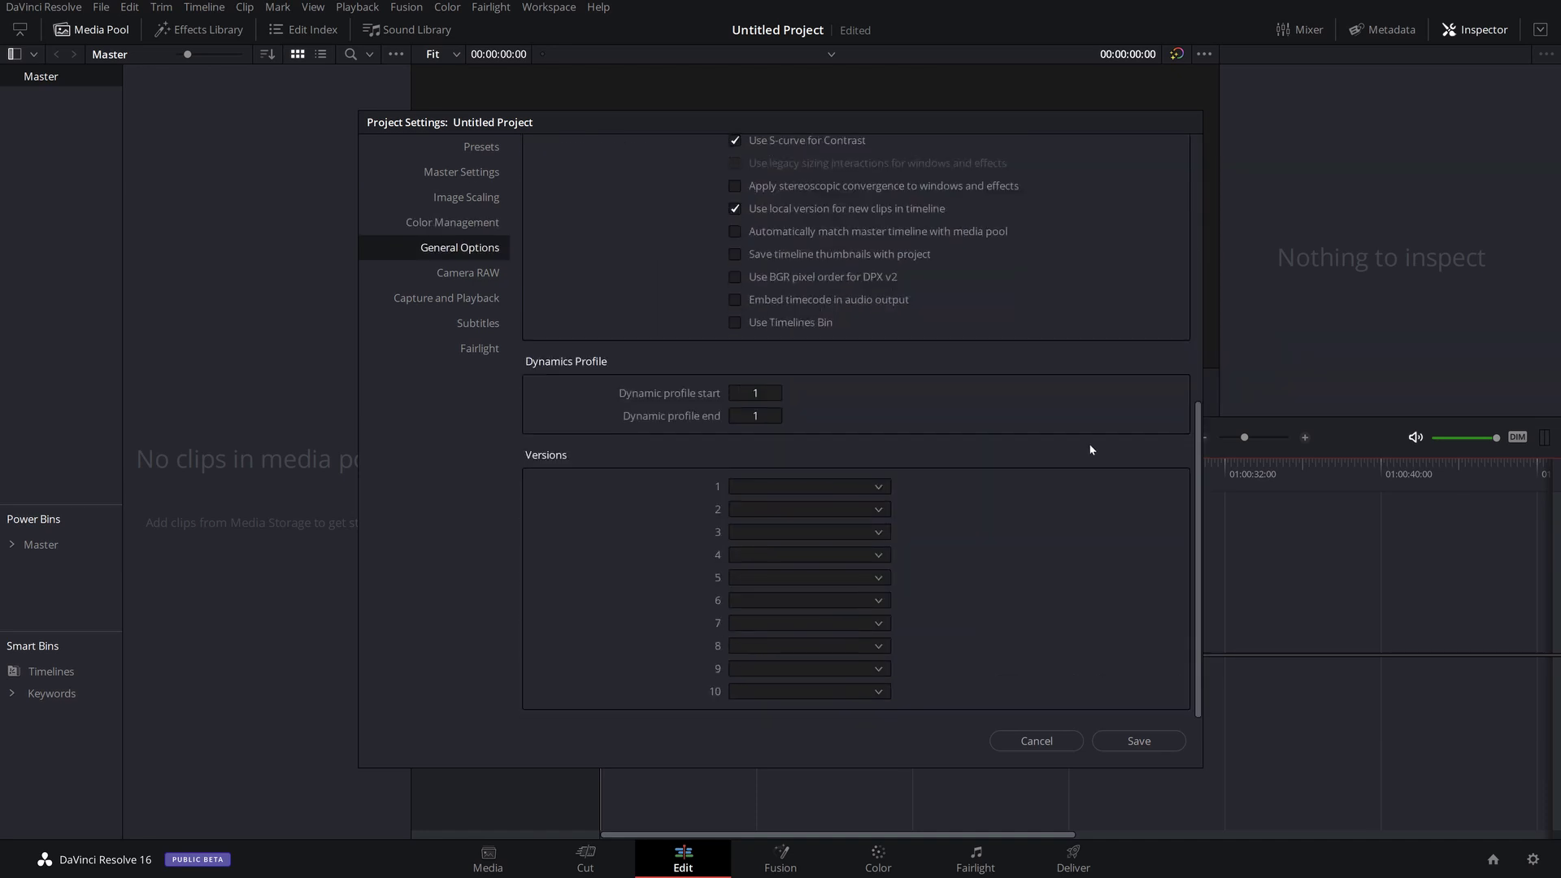
left_click(459, 274)
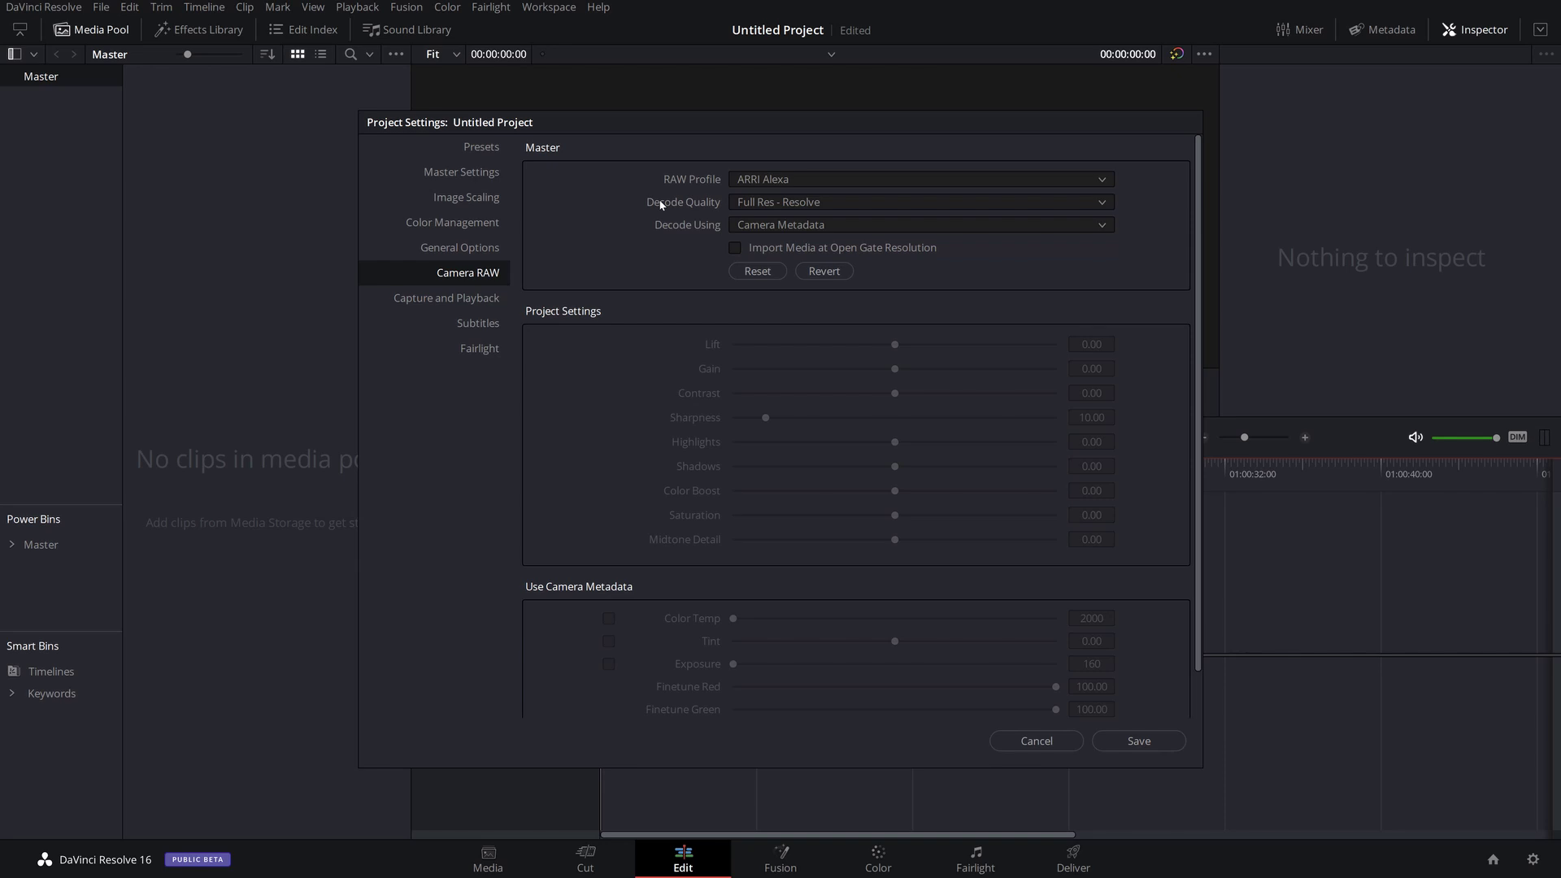
- Check the available RAW profiles, then review the Capture and Playback settings
left_click(756, 187)
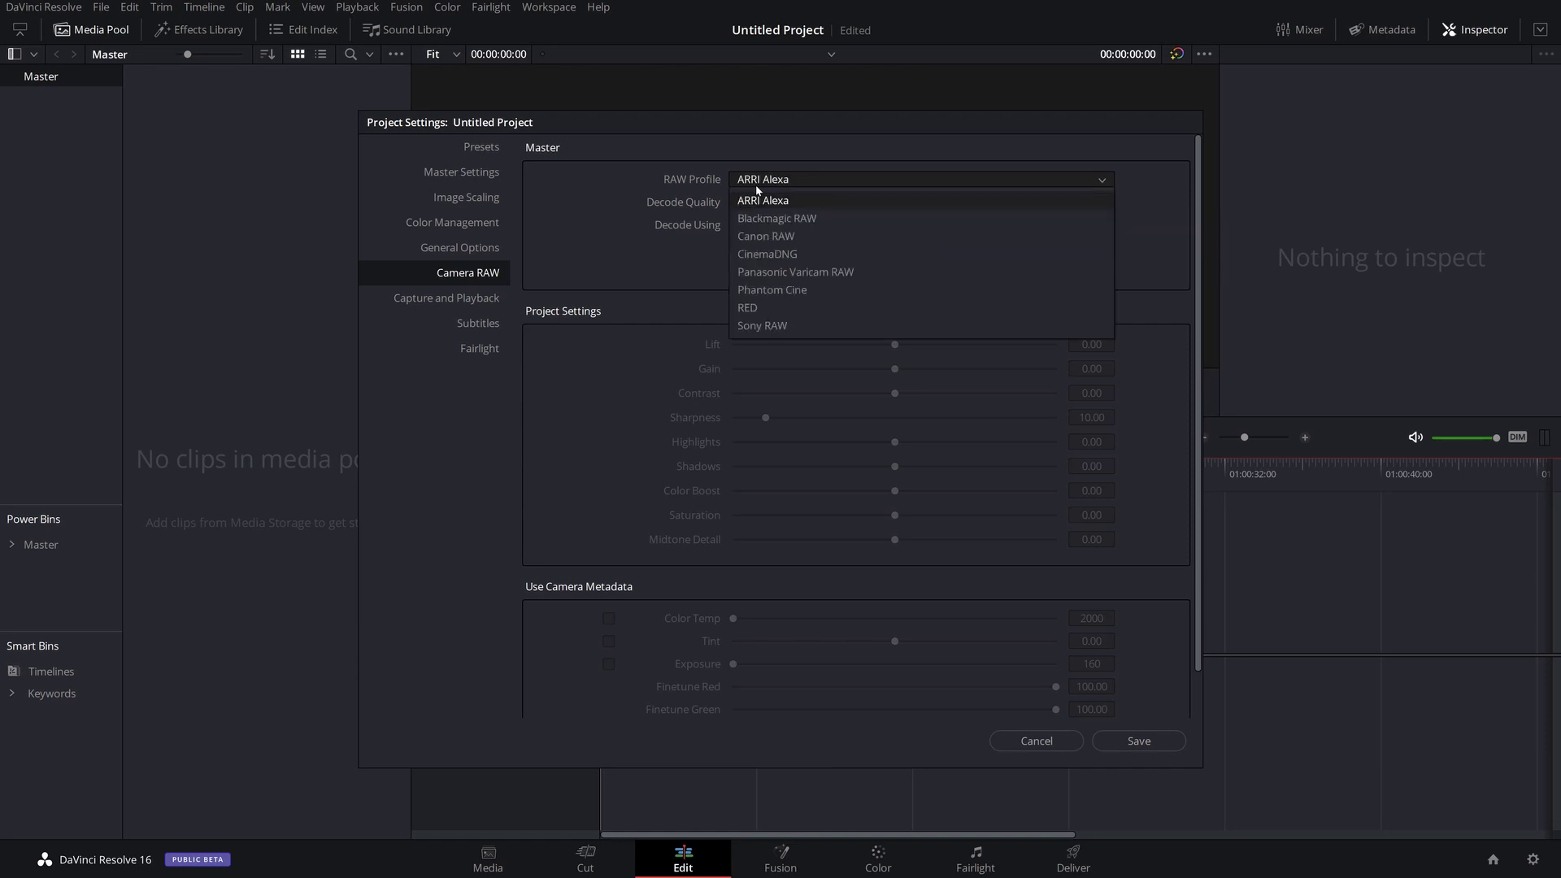
left_click(468, 303)
scroll(1024, 389, "down", 5)
scroll(1056, 390, "up", 5)
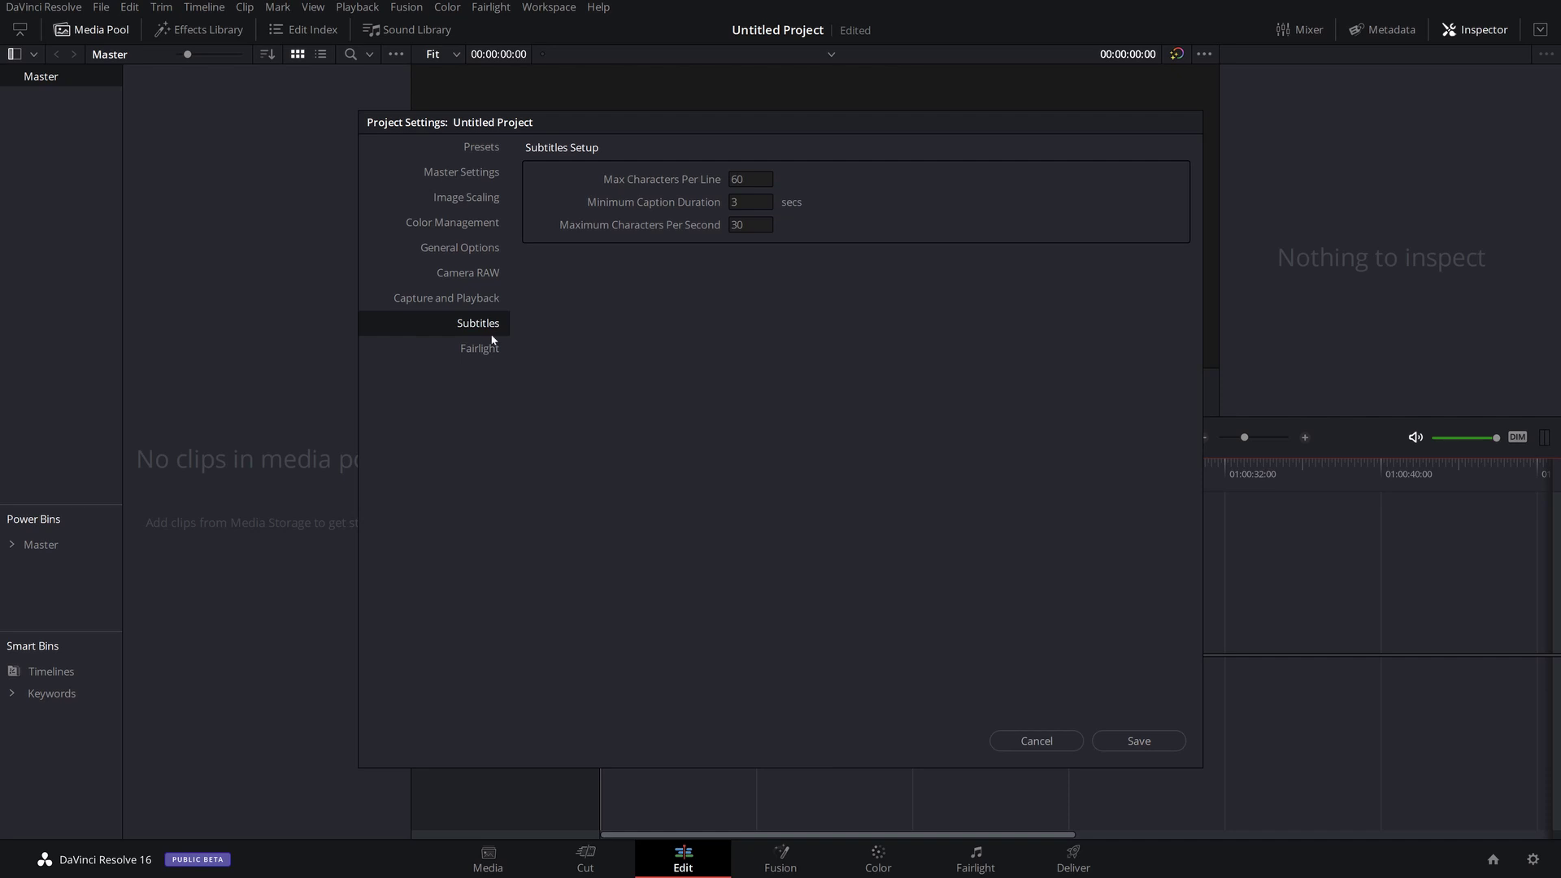
- Check the Fairlight audio settings, then move to the Presets page
left_click(481, 349)
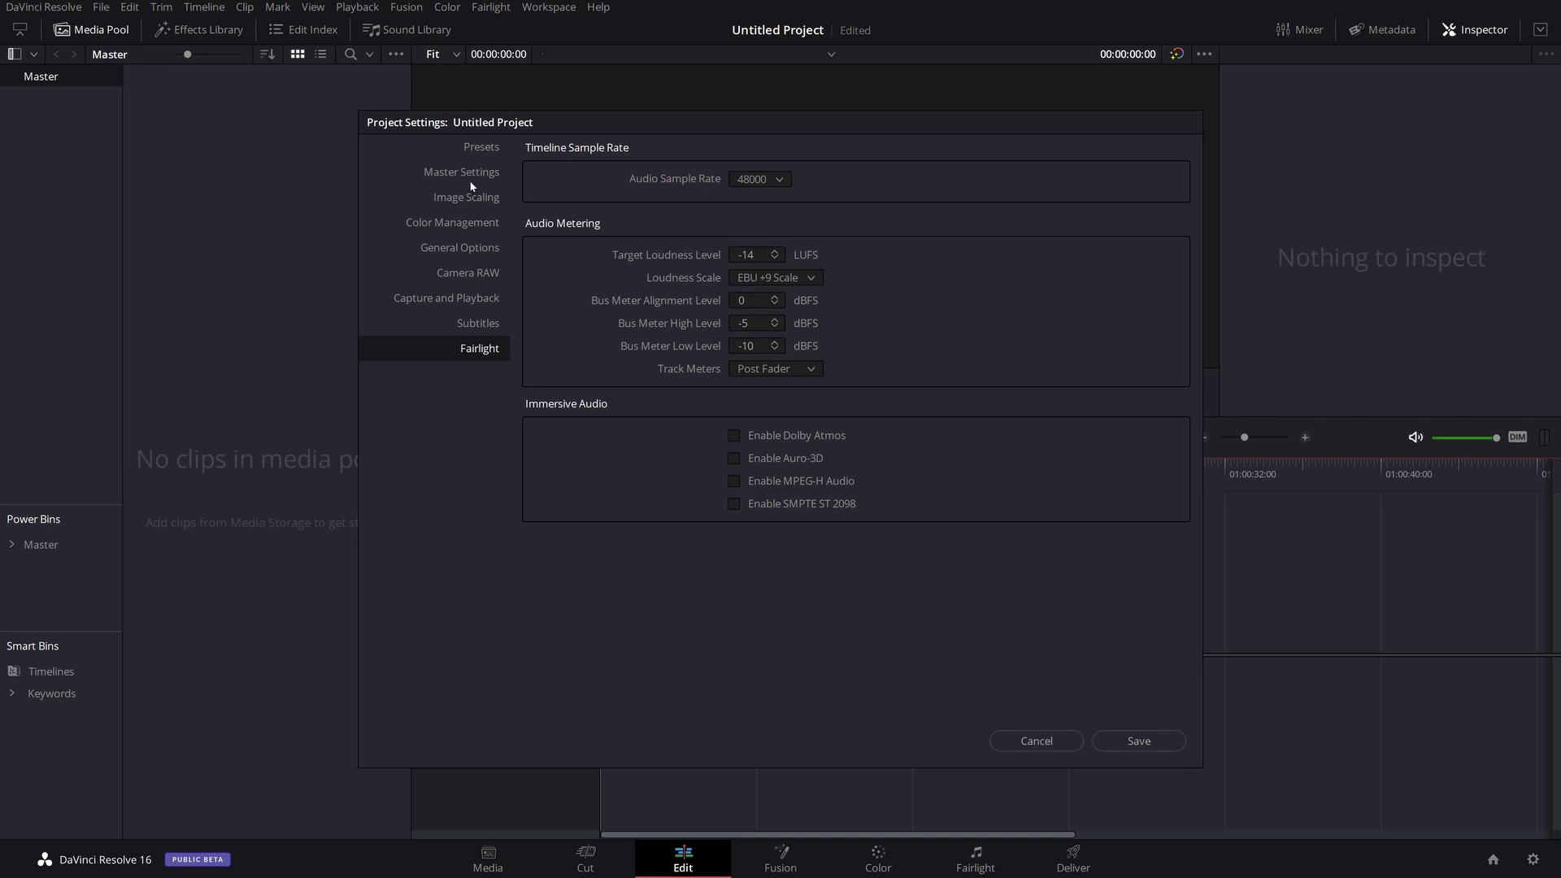
left_click(490, 150)
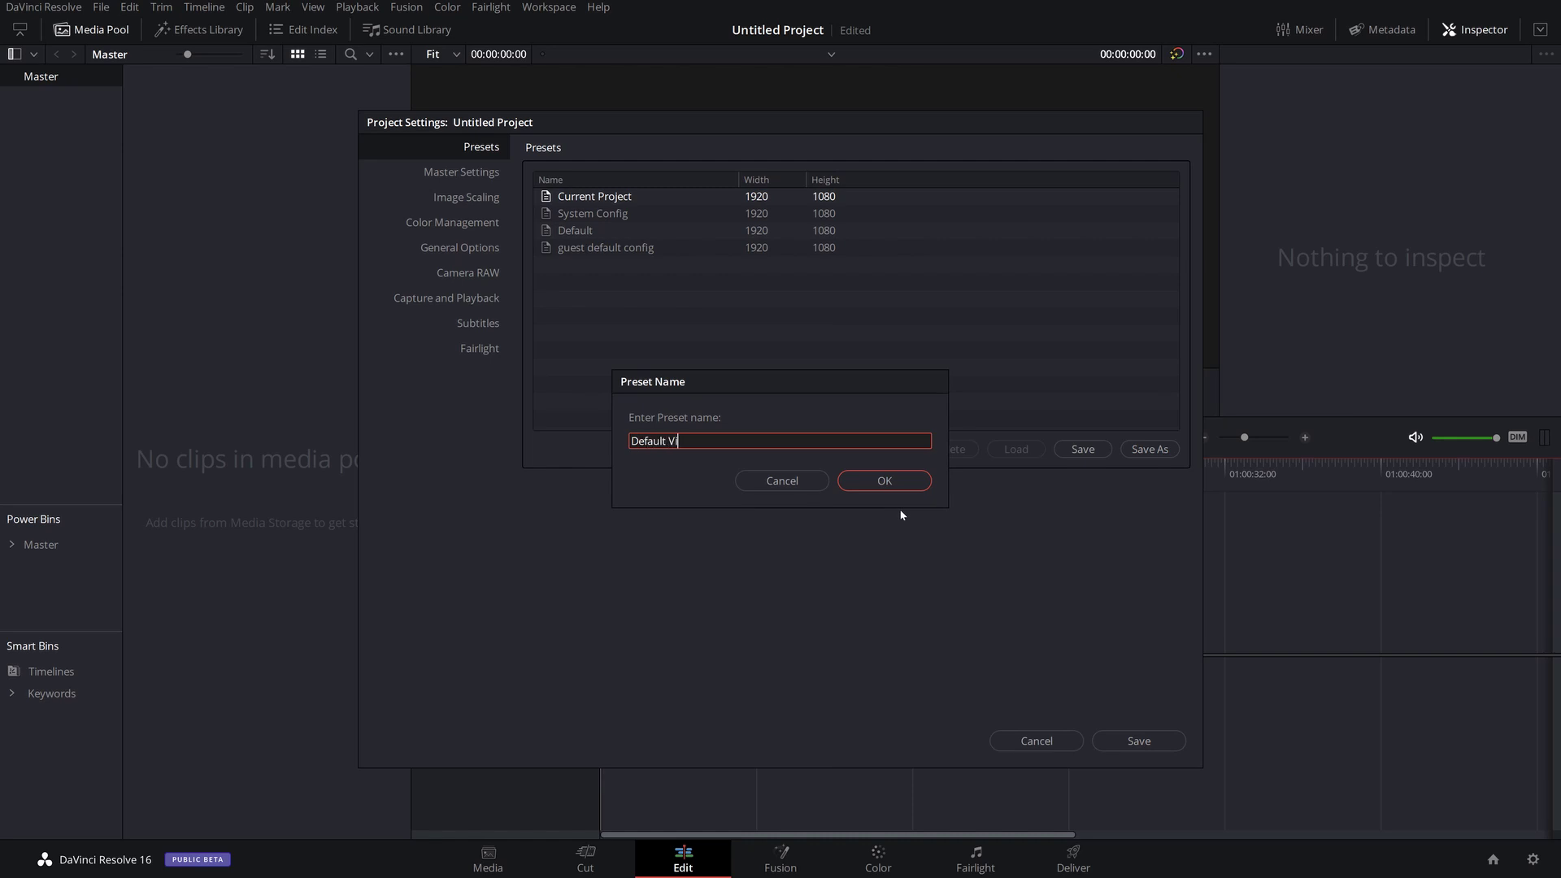
- Confirm saving the 1920 x 1080 project settings as the 'Default Video' preset
left_click(909, 486)
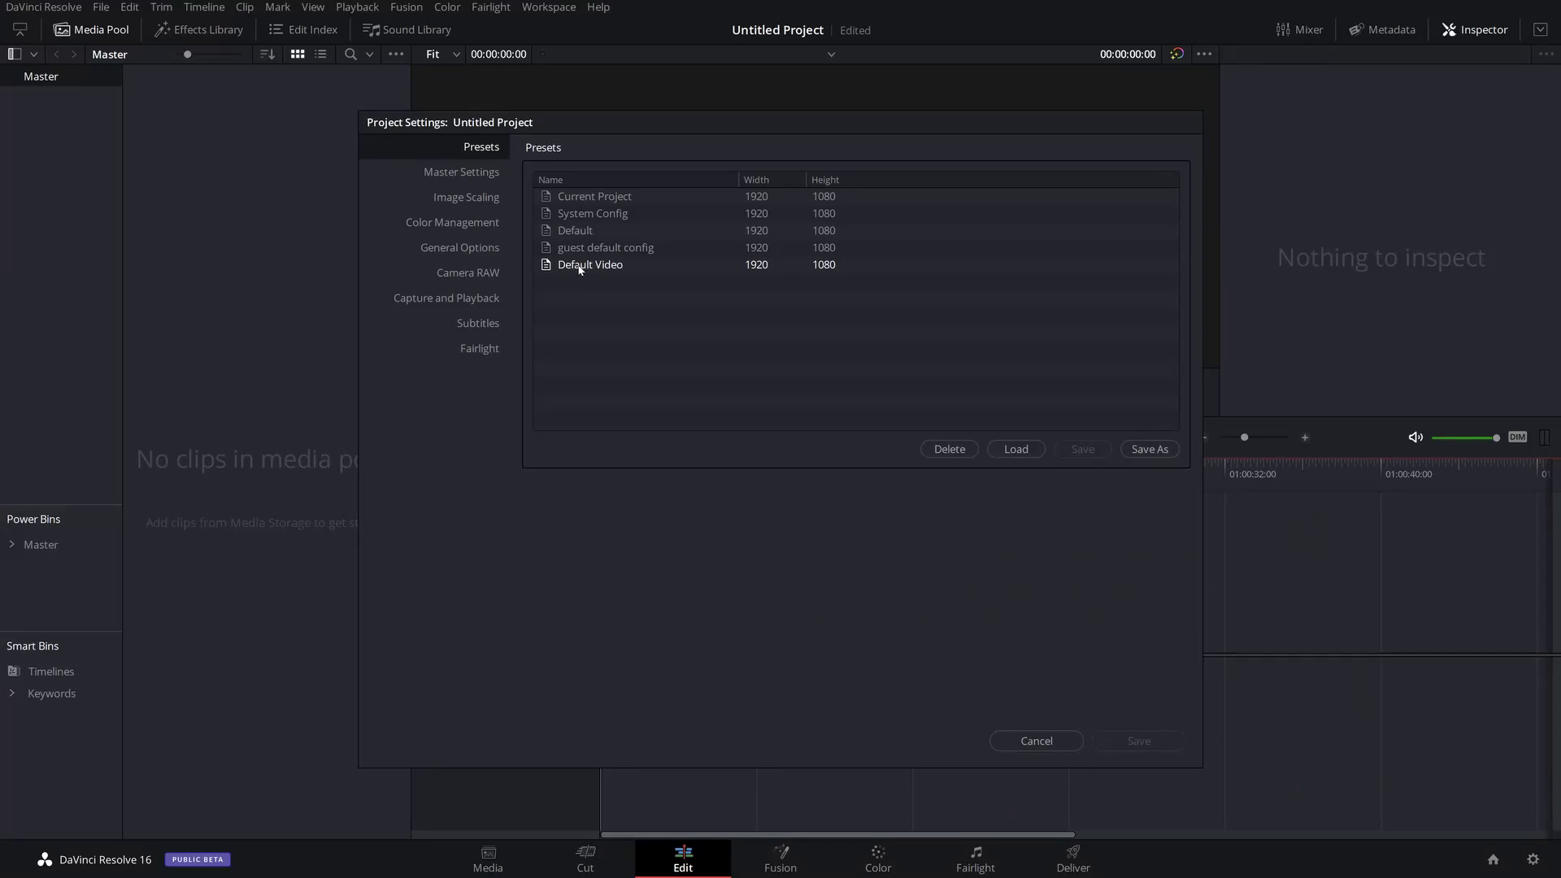
right_click(580, 269)
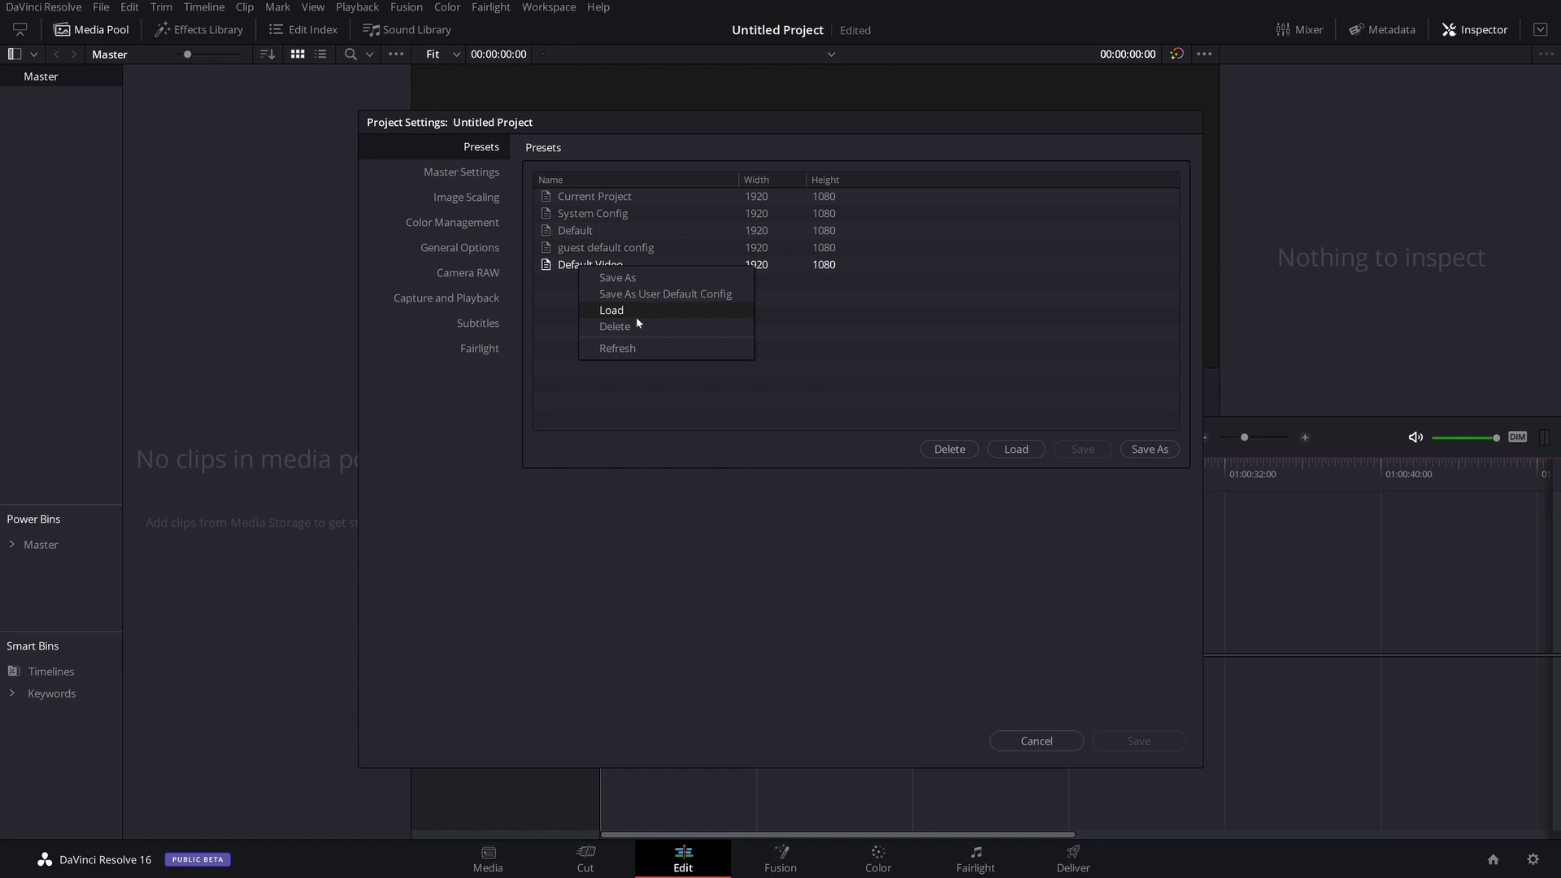
- Save Default Video as the User Default Config and close Project Settings
left_click(699, 299)
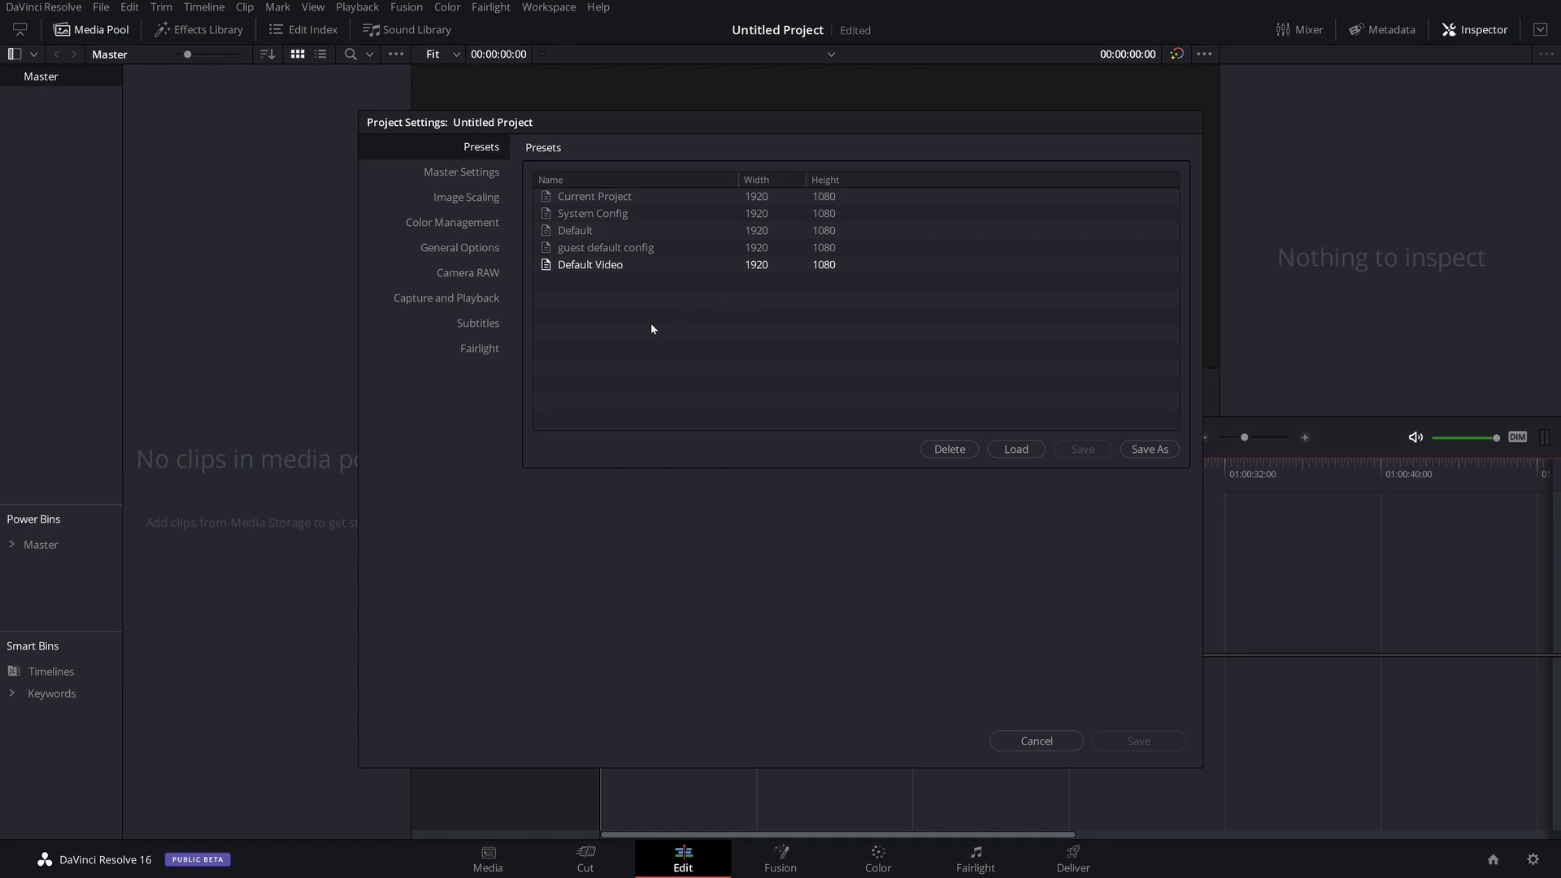
left_click(1032, 739)
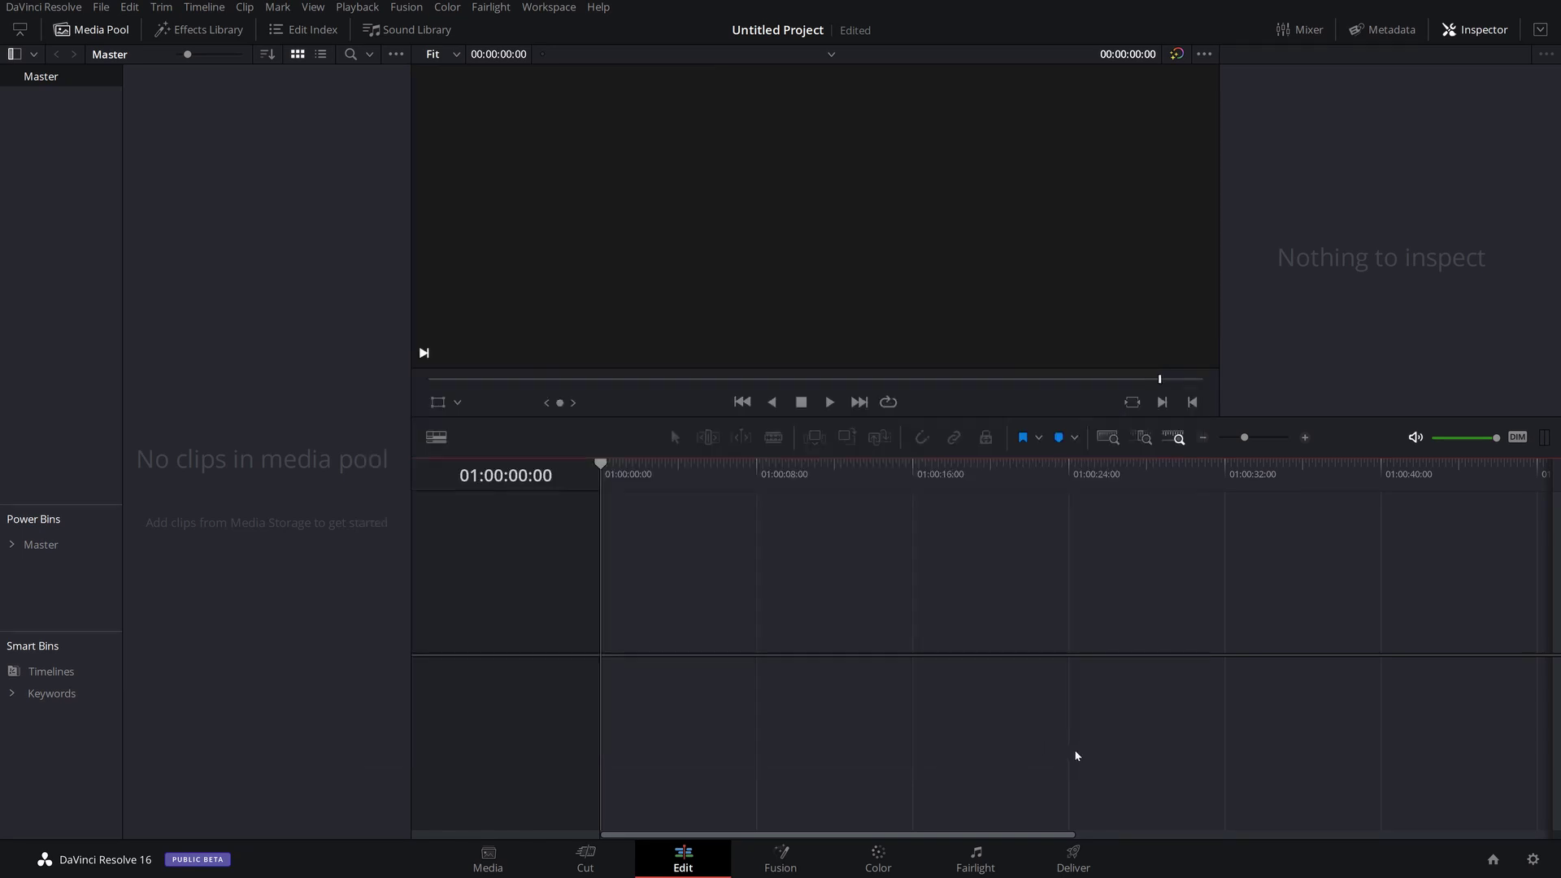
- Create a new project named 'Test' from the Project Manager
left_click(1493, 859)
left_click(962, 739)
type("Test")
key("Return")
- Review the Test project's Master Settings and presets list, selecting System Config and Current Project presets
left_click(1532, 859)
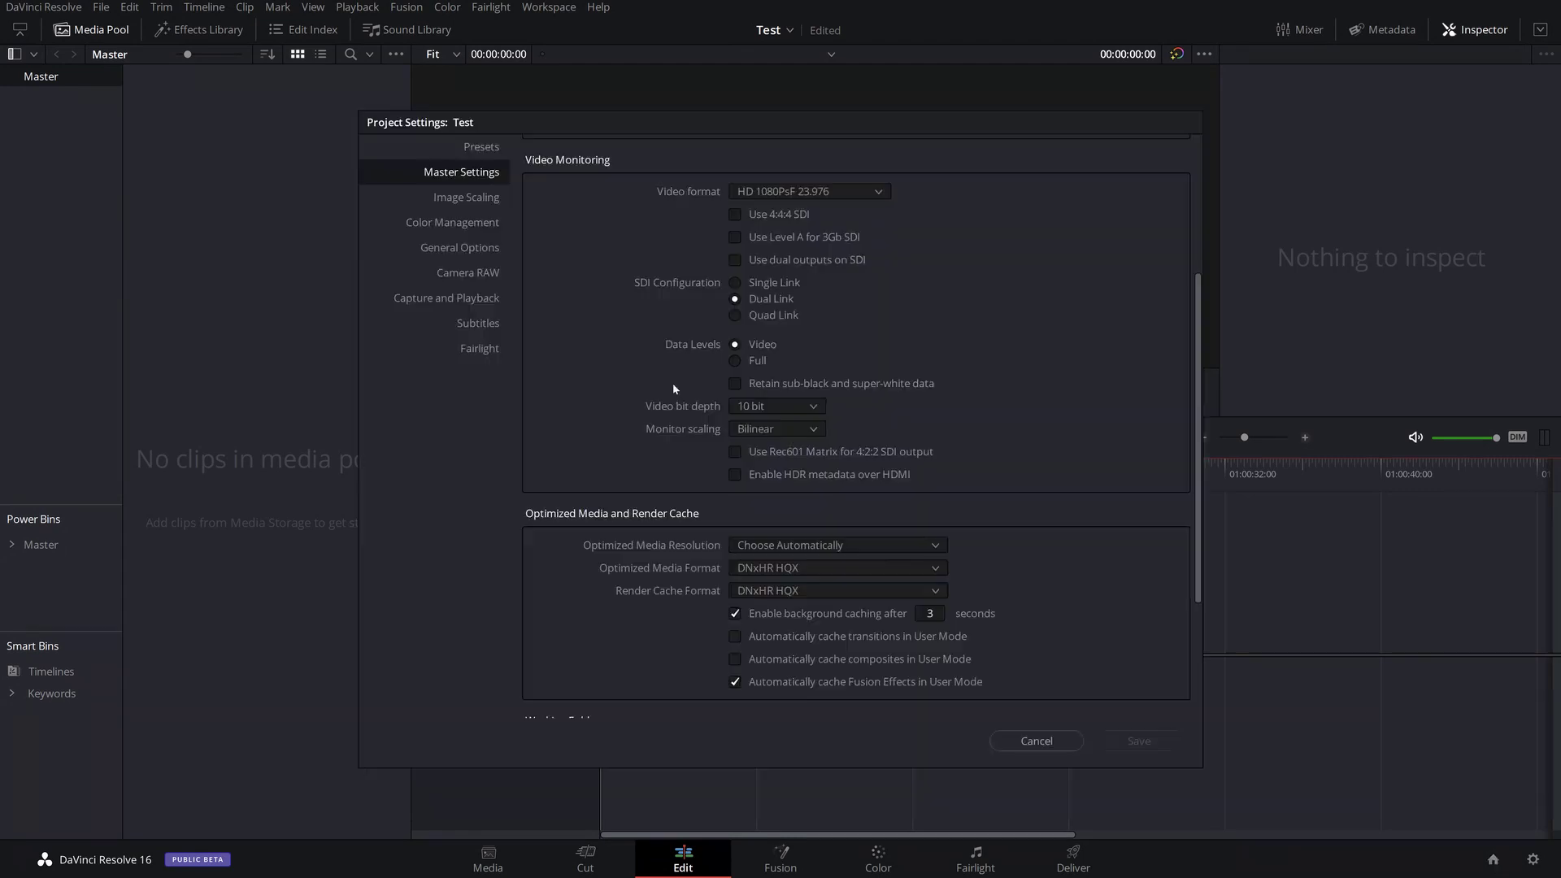
scroll(554, 266, "down", 3)
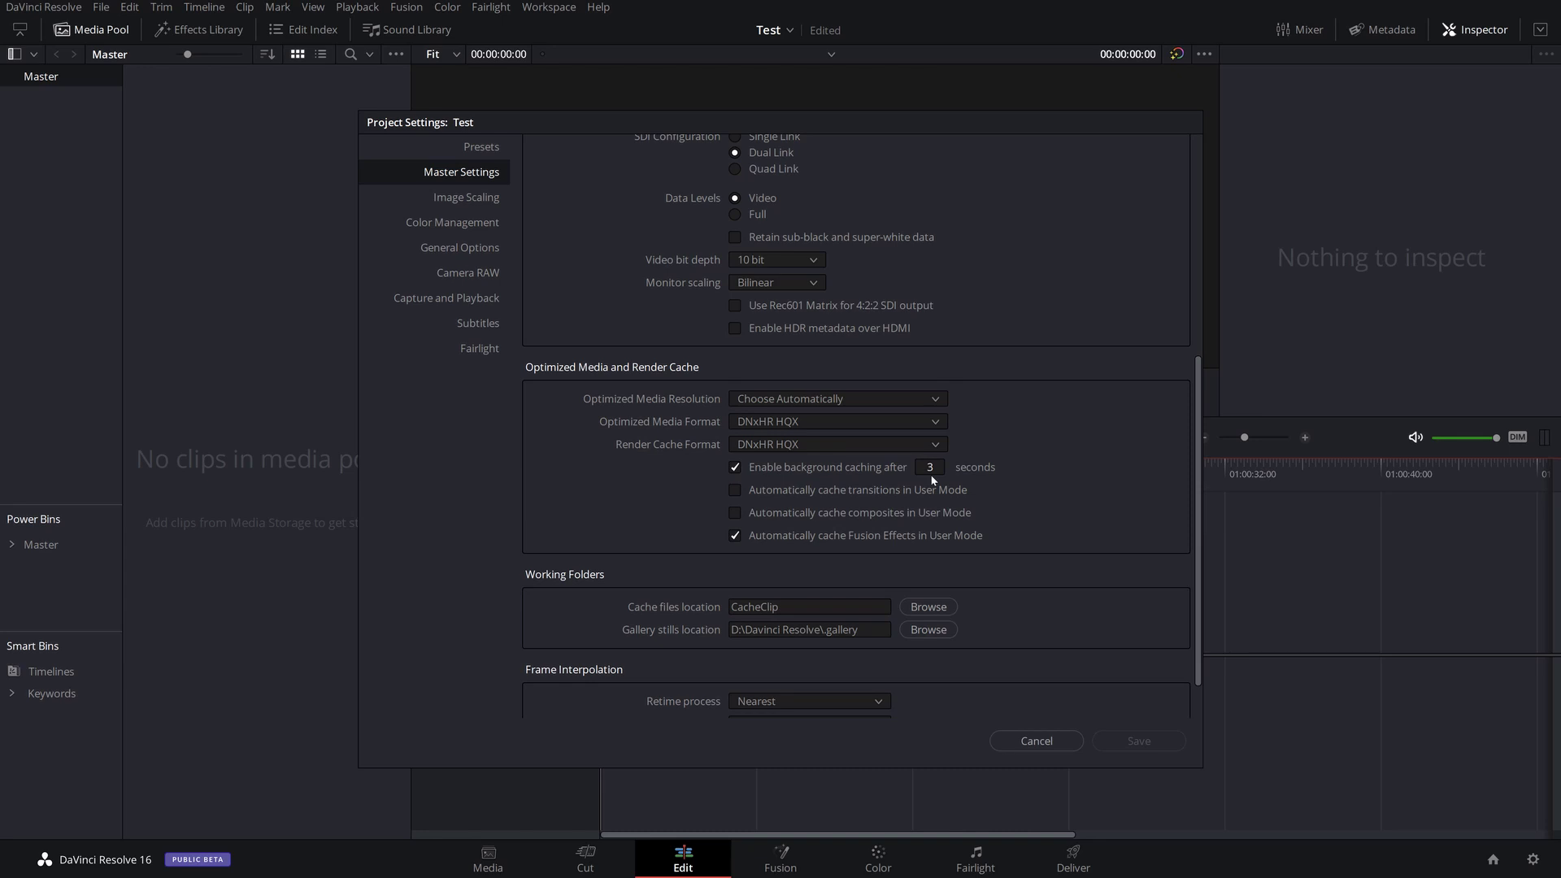
left_click(478, 147)
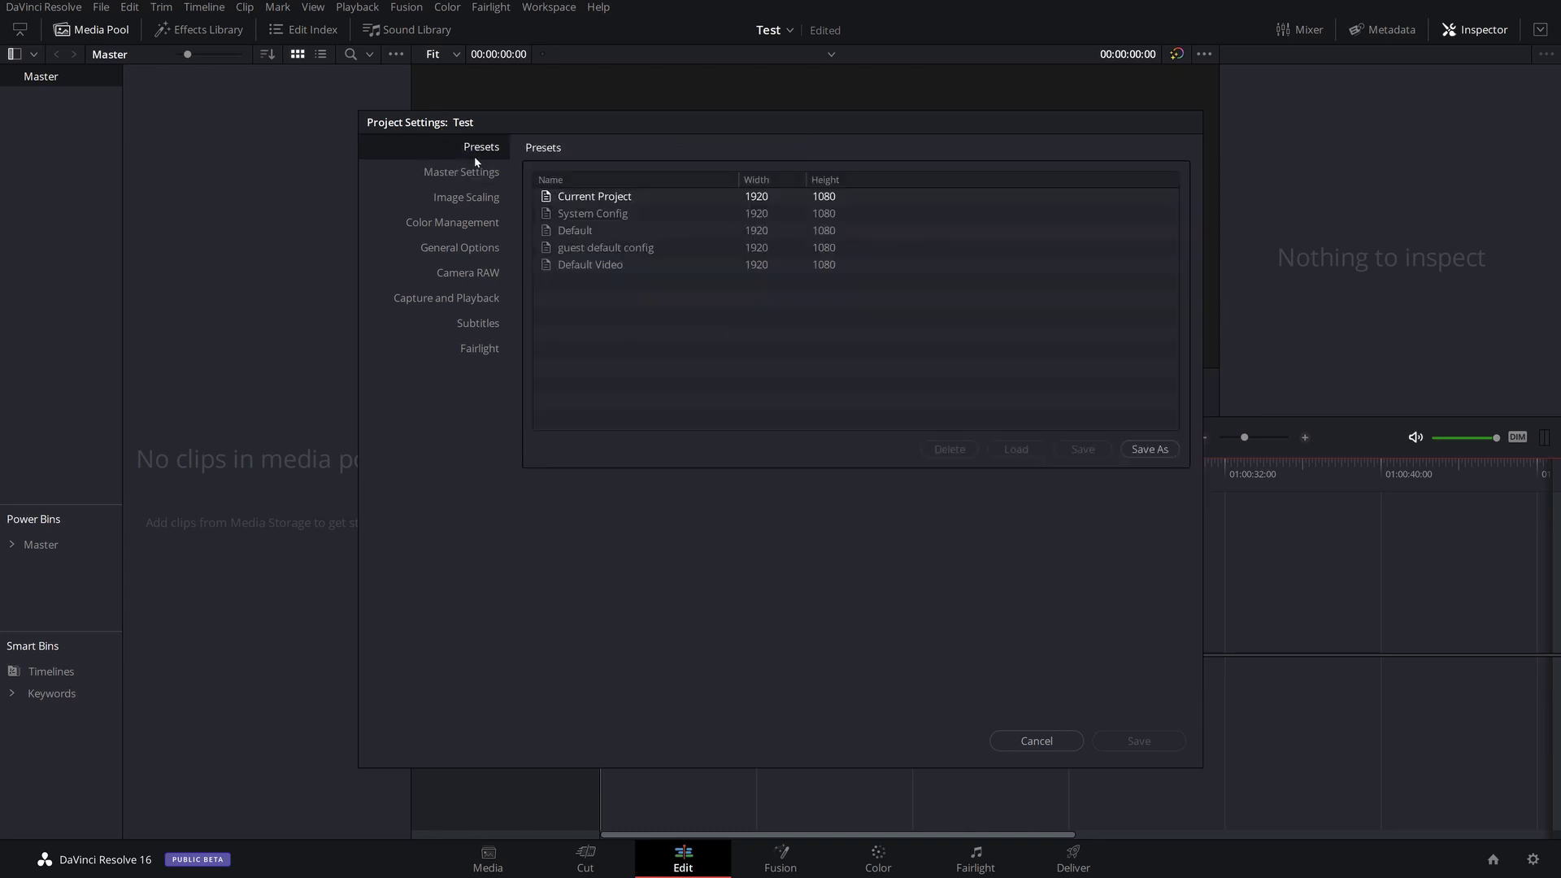
left_click(616, 215)
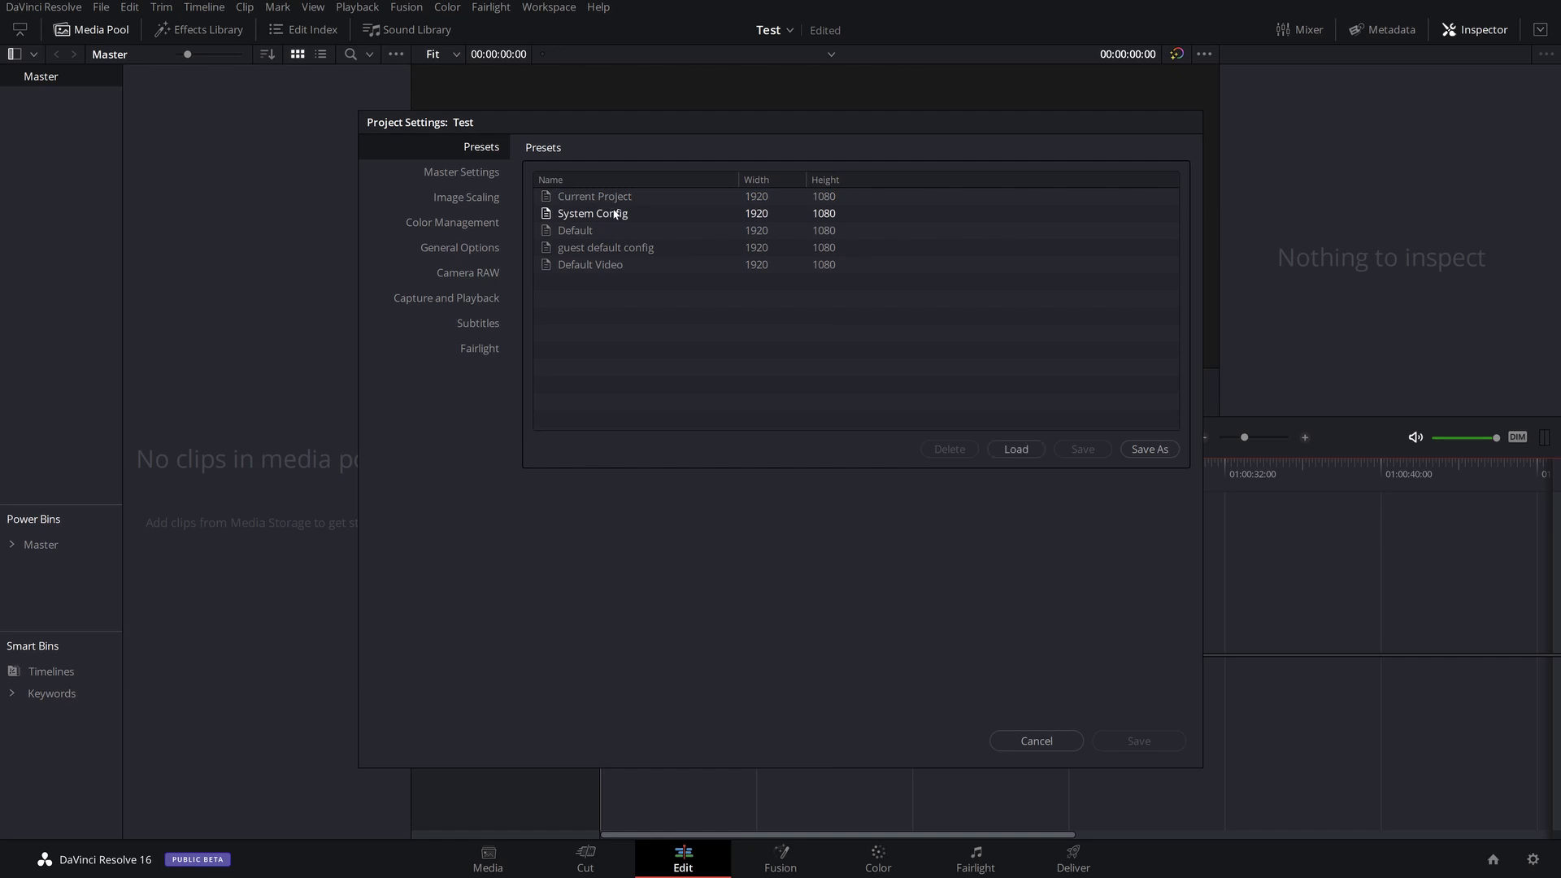
left_click(617, 201)
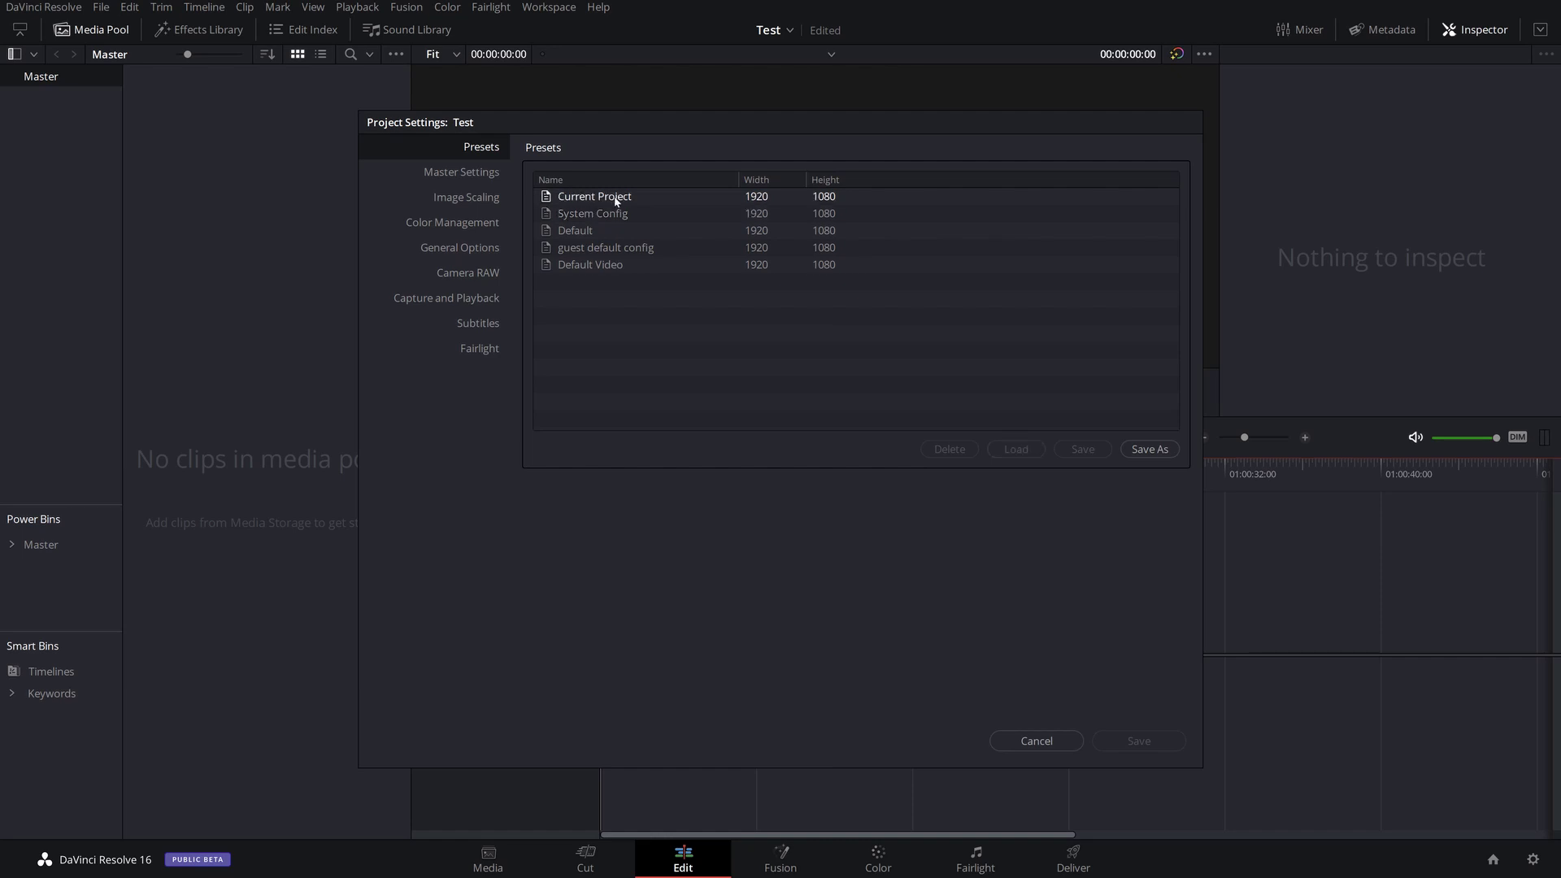